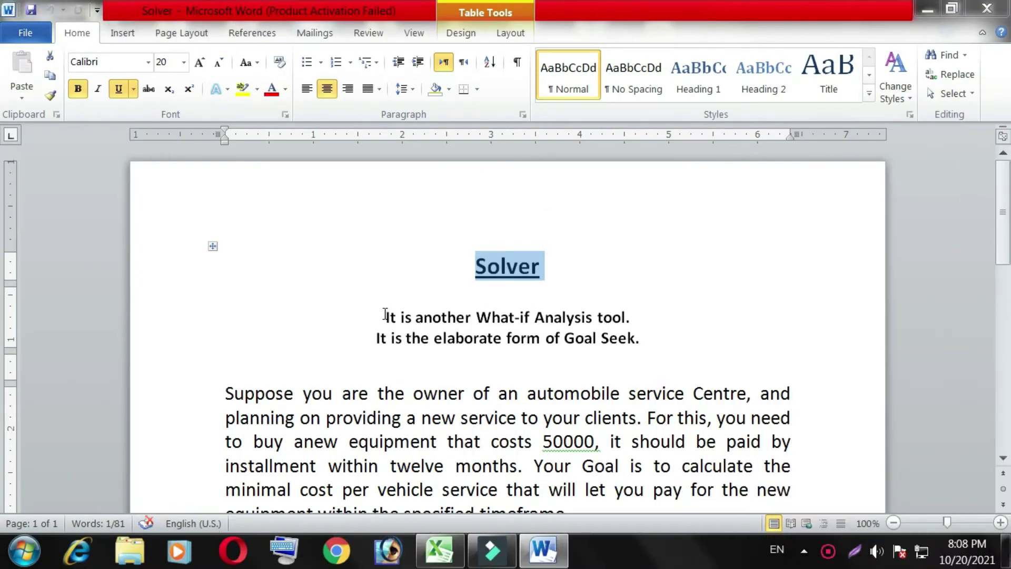
# - Highlight the opening line, the Goal Seek line and the start of the Solver scenario while explaining them
pyautogui.moveTo(385, 315); pyautogui.dragTo(628, 318)
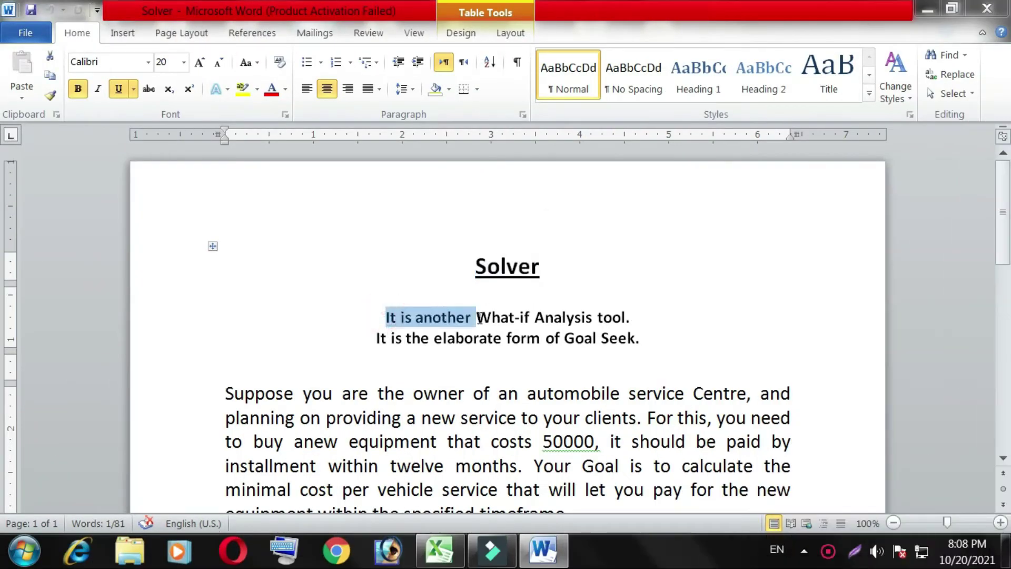
pyautogui.moveTo(377, 337); pyautogui.dragTo(650, 341)
pyautogui.scroll(-1, 650, 341)
pyautogui.click(633, 330)
pyautogui.moveTo(226, 348)
pyautogui.mouseDown()
pyautogui.moveTo(592, 361)
pyautogui.moveTo(793, 349)
pyautogui.mouseUp()
pyautogui.click(327, 373)
pyautogui.moveTo(228, 373); pyautogui.dragTo(792, 376)
pyautogui.moveTo(226, 397); pyautogui.dragTo(806, 400)
pyautogui.hotkey('ctrl', 'shift', 'Right')
pyautogui.hotkey('ctrl', 'shift', 'Right')
pyautogui.hotkey('ctrl', 'shift', 'Right')
# - Correct 'anew' to 'a new' in the scenario and point out the installment wording
pyautogui.click(303, 398)
pyautogui.moveTo(227, 423); pyautogui.dragTo(797, 424)
pyautogui.doubleClick(219, 423)
pyautogui.click(228, 421)
# - Highlight the minimal-cost sentence, the paragraph's last line and the Lets Start heading
pyautogui.scroll(-1, 493, 424)
pyautogui.click(232, 359)
pyautogui.moveTo(233, 360); pyautogui.dragTo(790, 358)
pyautogui.click(218, 386)
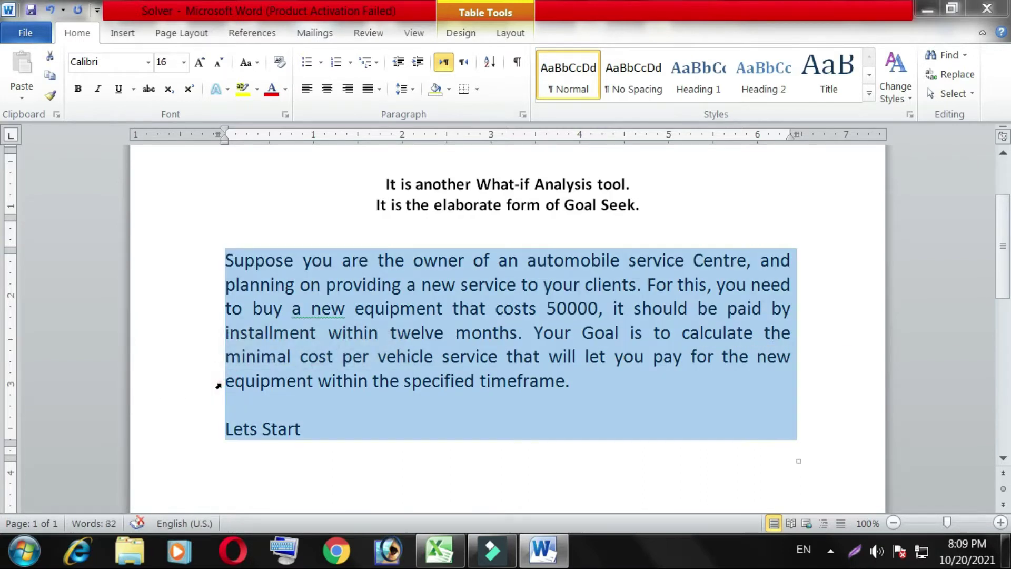
pyautogui.moveTo(226, 381); pyautogui.dragTo(575, 388)
pyautogui.click(393, 448)
pyautogui.tripleClick(255, 432)
pyautogui.click(303, 427)
pyautogui.moveTo(303, 428); pyautogui.dragTo(203, 443)
pyautogui.click(309, 445)
pyautogui.moveTo(300, 428); pyautogui.dragTo(226, 427)
# - Add the line 'Open Excel and prepare the same sheet' below the table
pyautogui.click(350, 494)
pyautogui.write('Open Excel and pr')
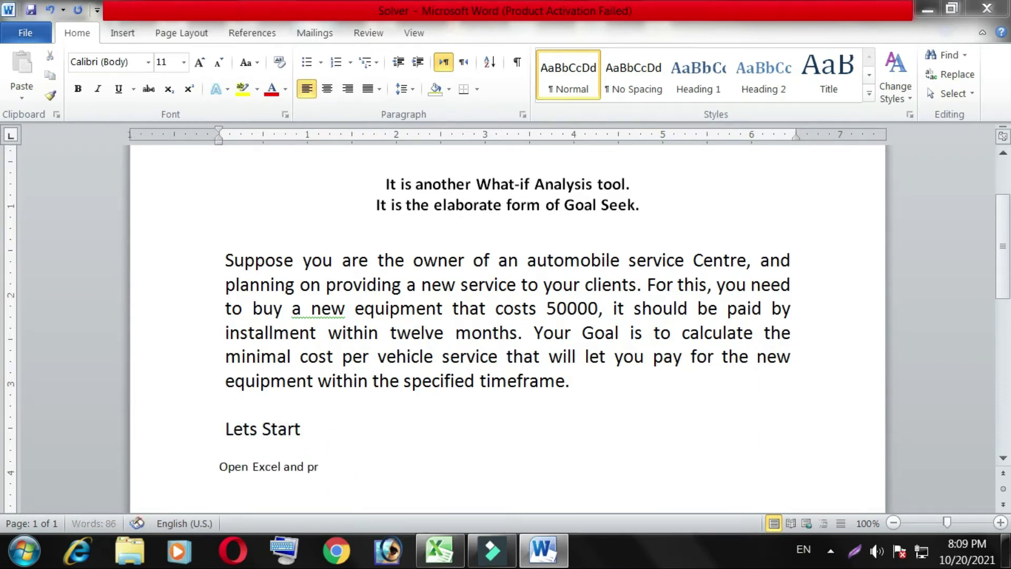
pyautogui.write('epare the same sheet')
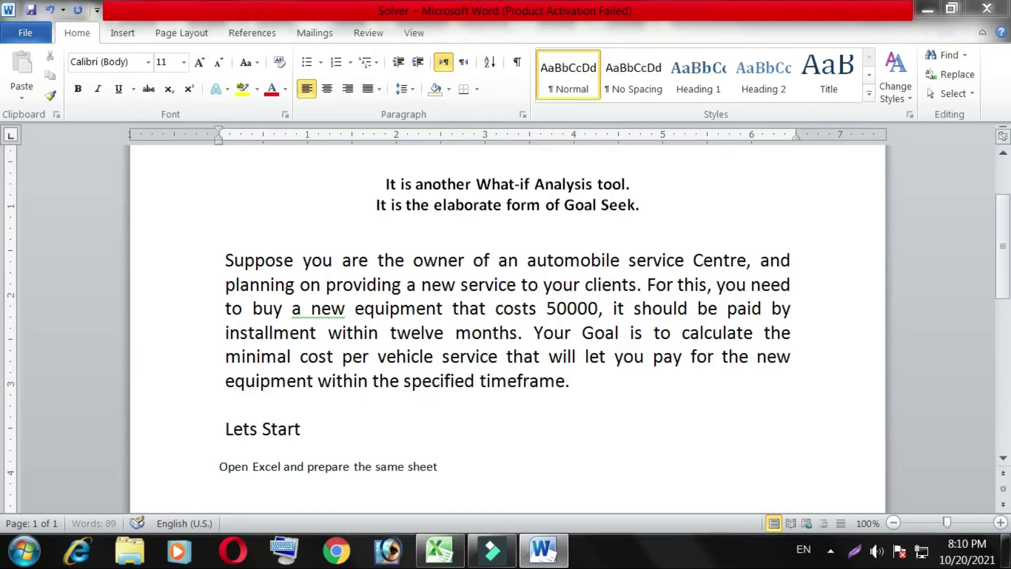
pyautogui.moveTo(213, 467); pyautogui.dragTo(424, 469)
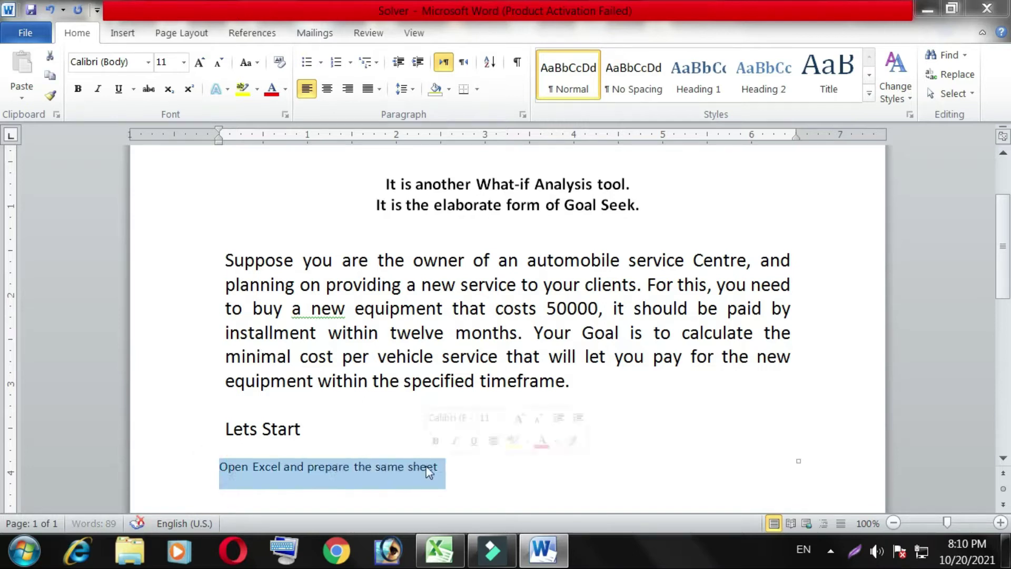
pyautogui.click(544, 474)
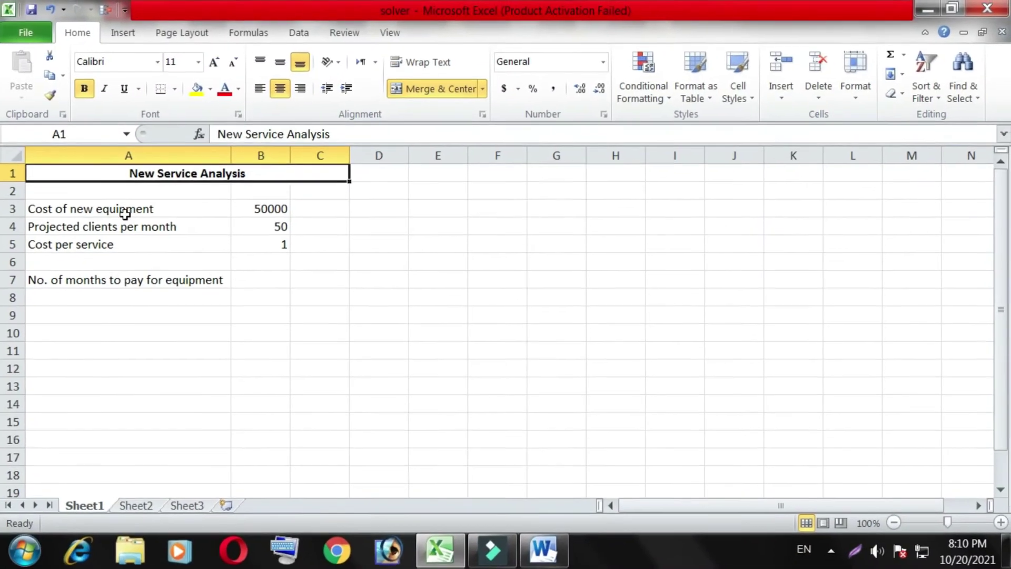
# - Review the sheet's labels and values: equipment cost 50000, projected clients, cost per service, months to pay
pyautogui.click(125, 214)
pyautogui.click(269, 212)
pyautogui.click(90, 228)
pyautogui.click(261, 228)
pyautogui.click(109, 245)
pyautogui.click(273, 243)
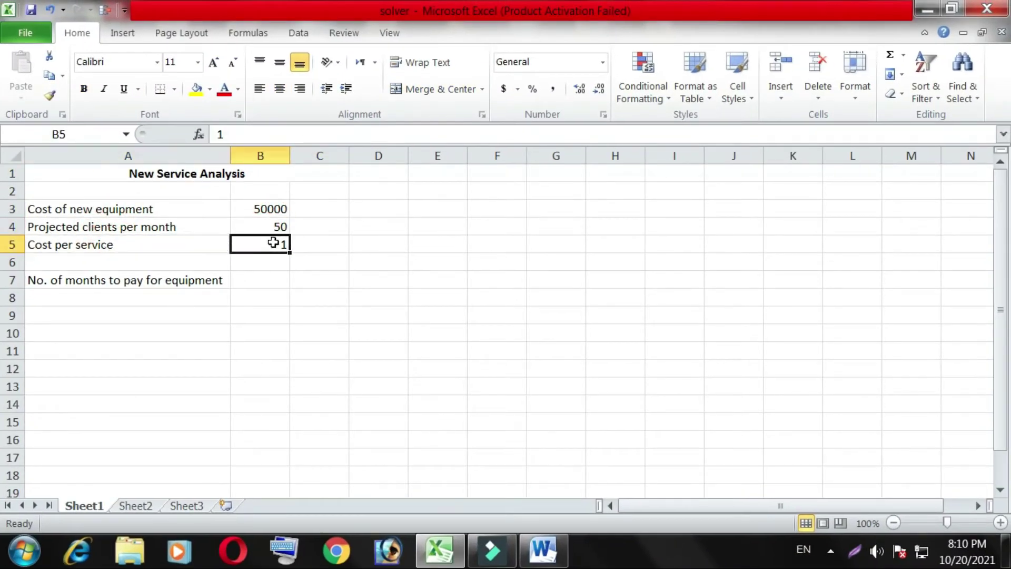
pyautogui.click(64, 282)
# - Enter =B3/(B4*B5) in B7 so months to pay shows 1000
pyautogui.click(267, 286)
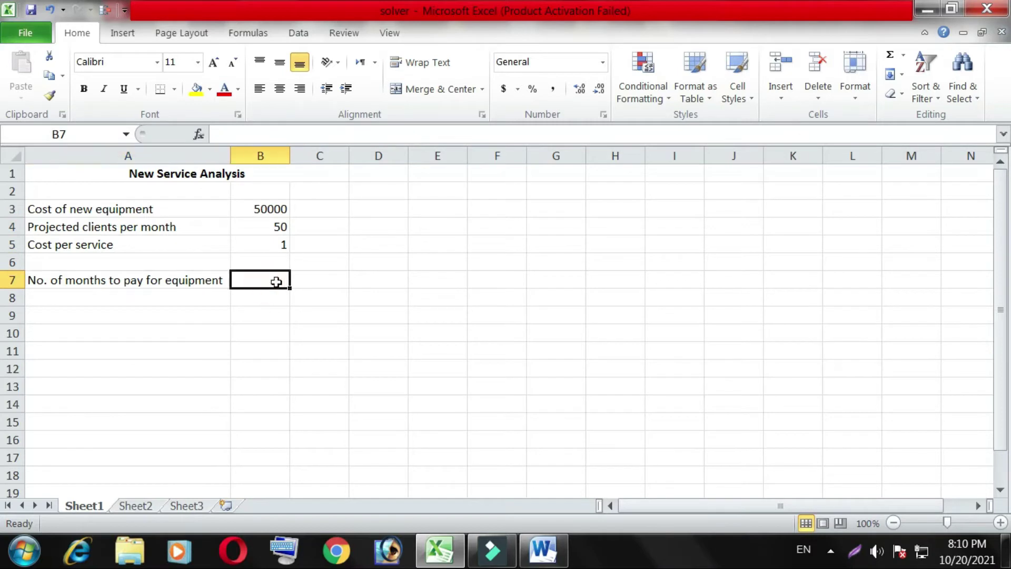
pyautogui.write('=')
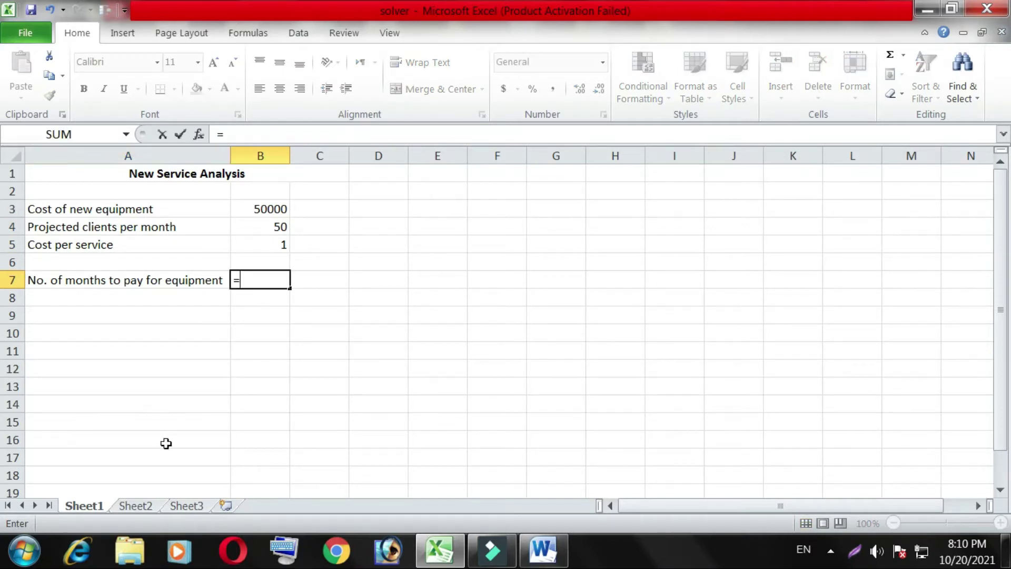
pyautogui.click(243, 209)
pyautogui.write('/')
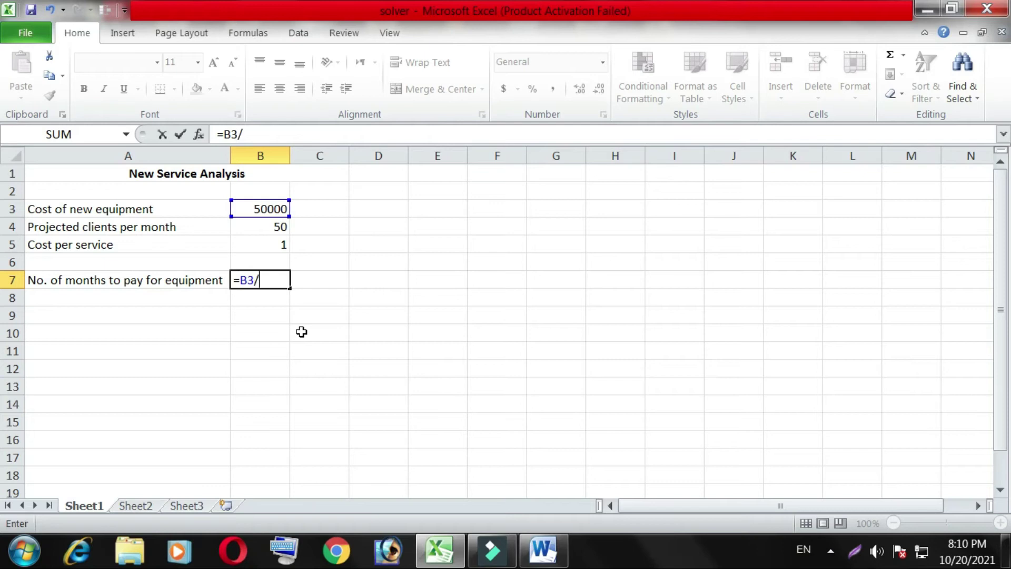
pyautogui.click(269, 228)
pyautogui.write('*')
pyautogui.click(268, 244)
pyautogui.write(')')
pyautogui.press('Return')
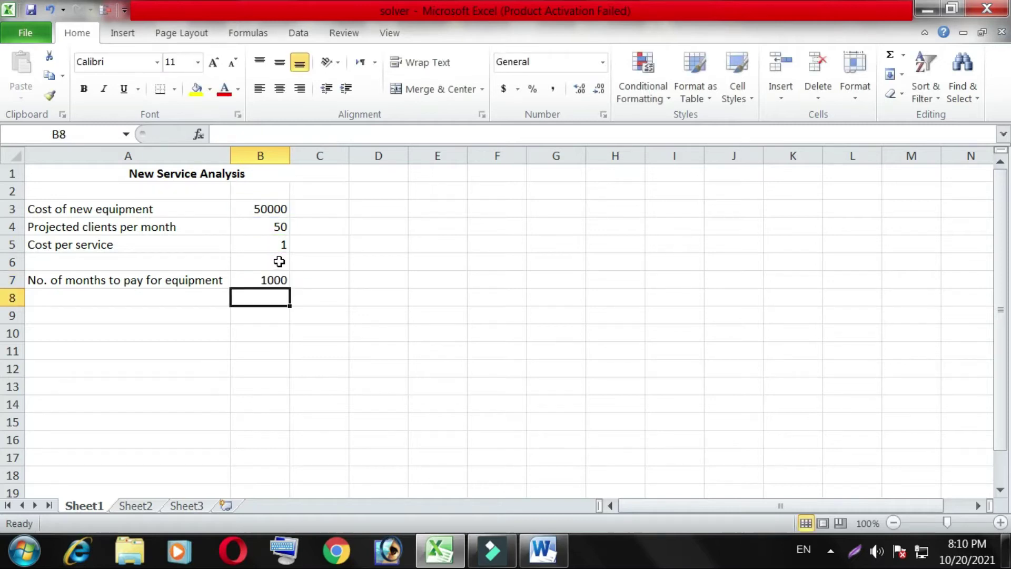
# - Recheck the B7 formula in the formula bar, leaving it unchanged
pyautogui.click(269, 278)
pyautogui.click(299, 135)
pyautogui.press('Return')
pyautogui.click(321, 290)
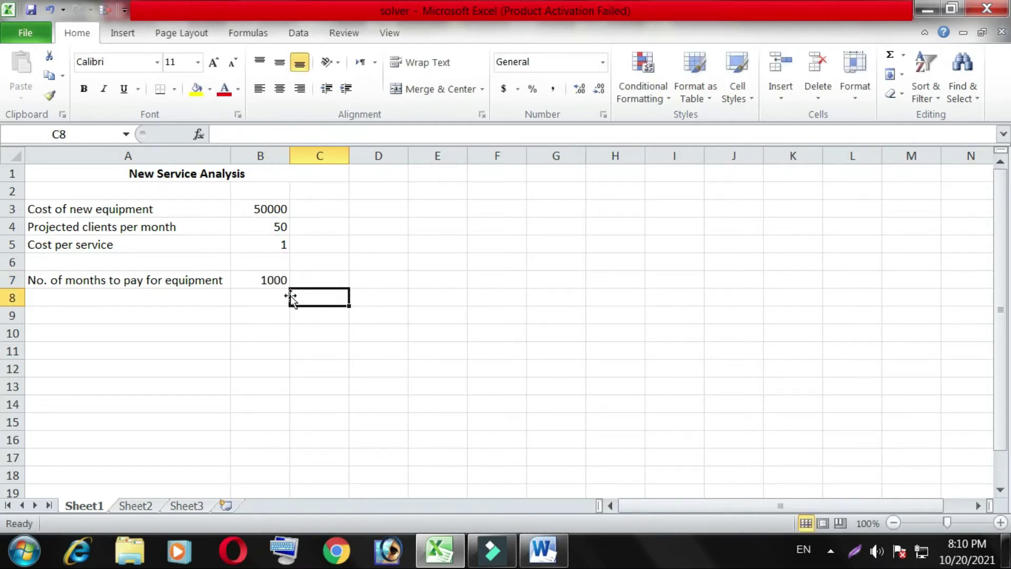
pyautogui.click(245, 282)
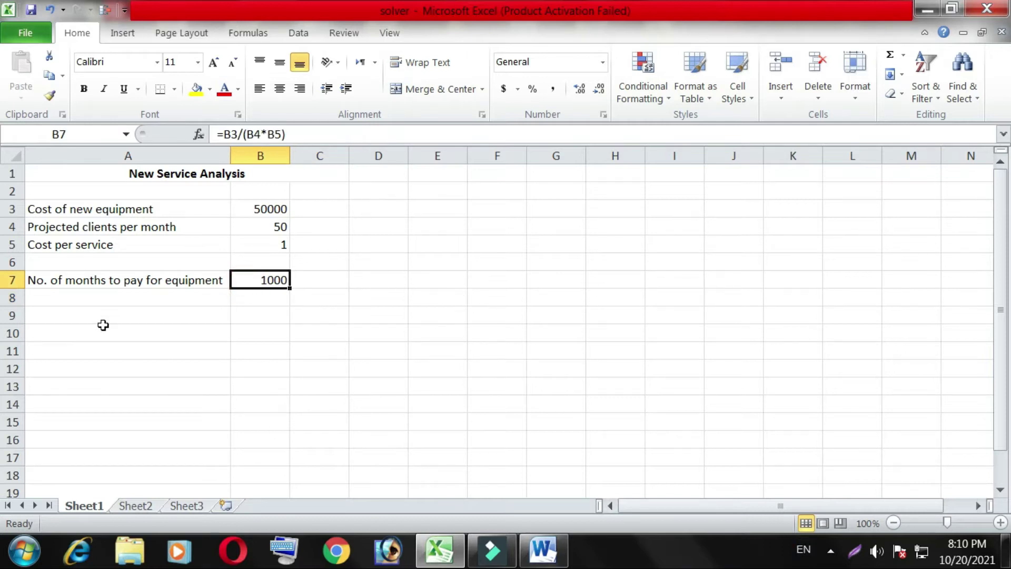
pyautogui.click(121, 335)
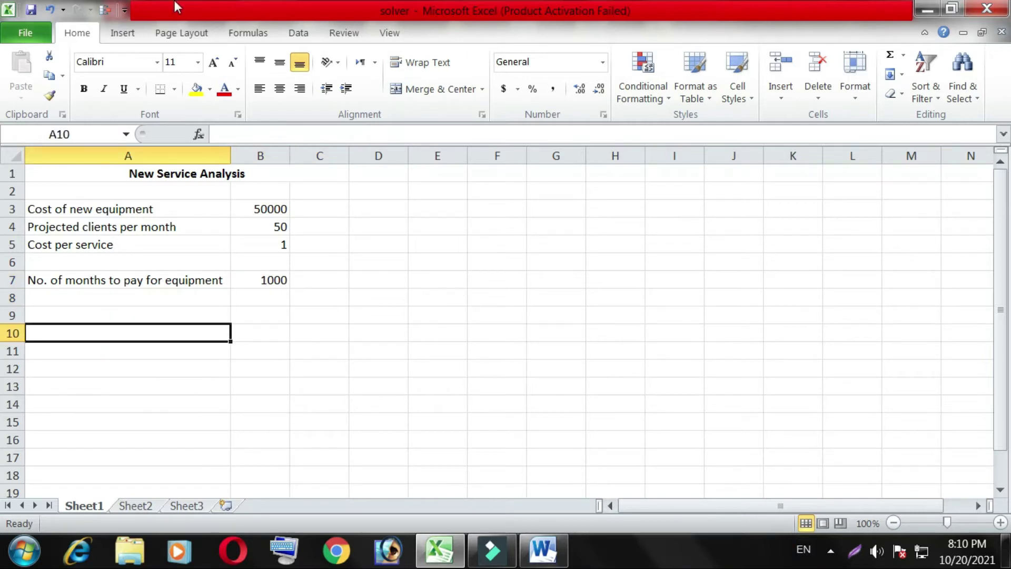
# - Type the note 'Add Solver' into A10
pyautogui.click(296, 31)
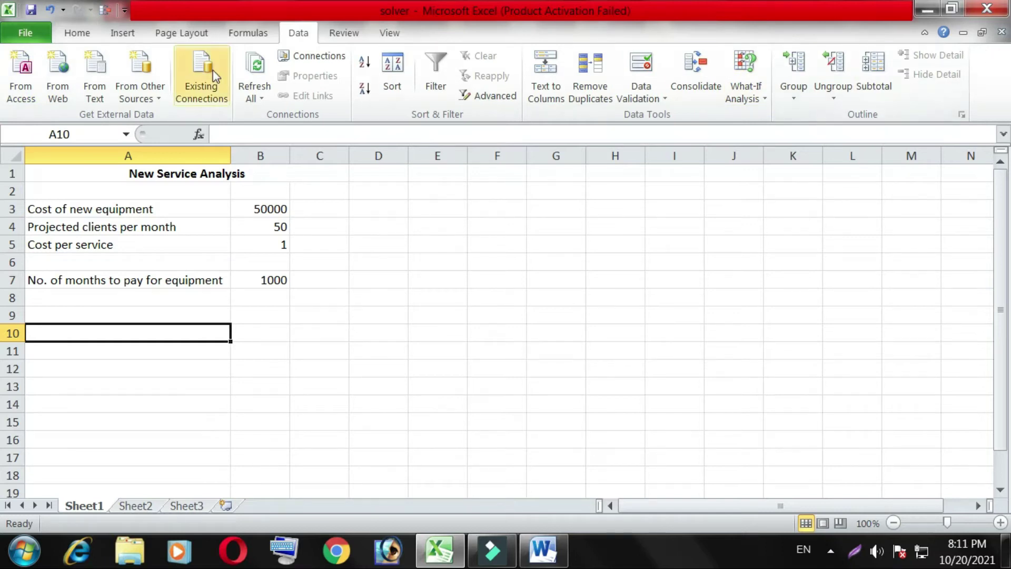
pyautogui.write('Add Solver')
pyautogui.click(311, 387)
pyautogui.click(48, 333)
pyautogui.click(98, 385)
# - In File > Options > Add-Ins, keep Manage: Excel Add-ins and open the add-ins manager
pyautogui.click(25, 32)
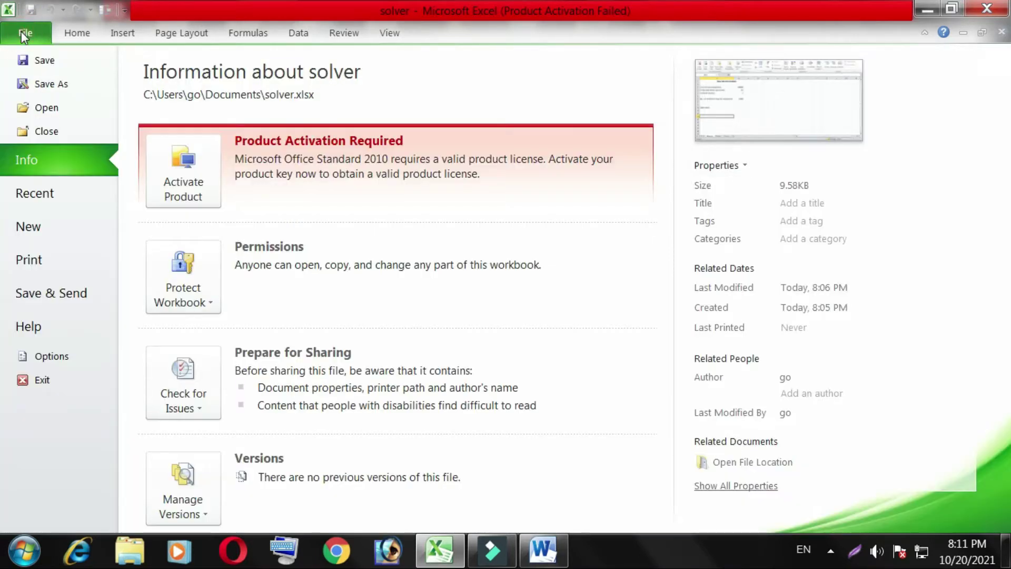
pyautogui.click(77, 365)
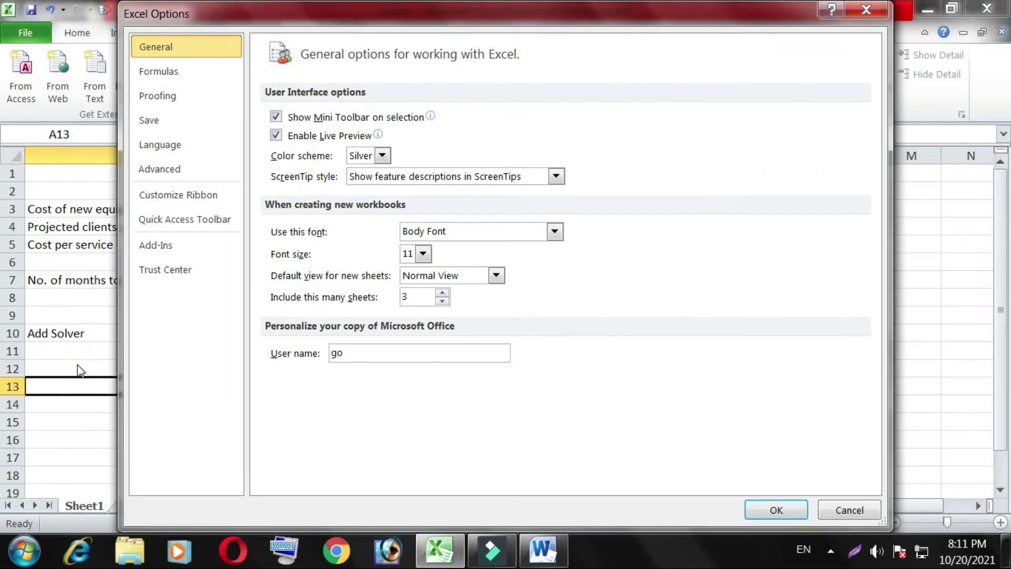
pyautogui.click(203, 247)
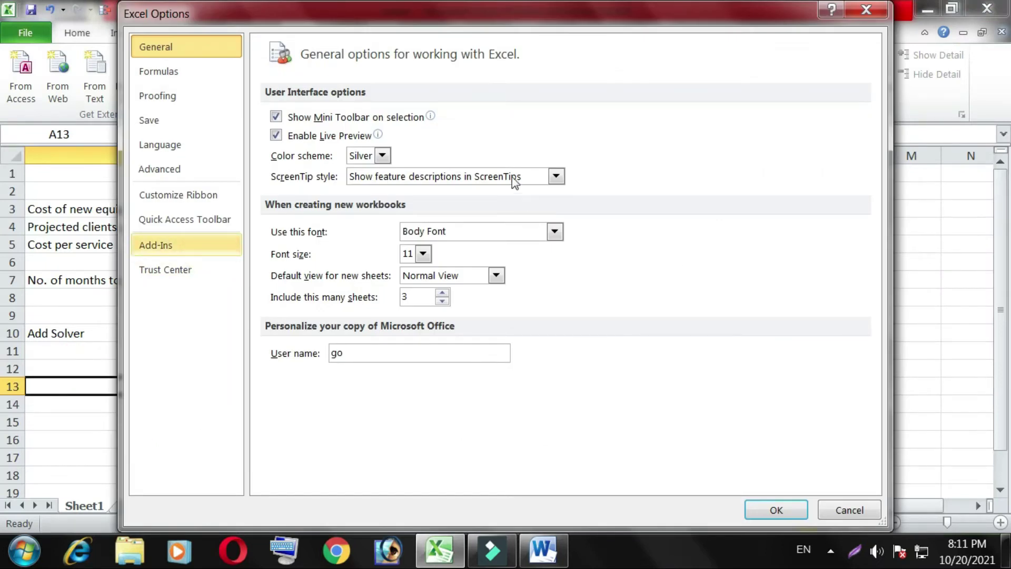
pyautogui.click(422, 474)
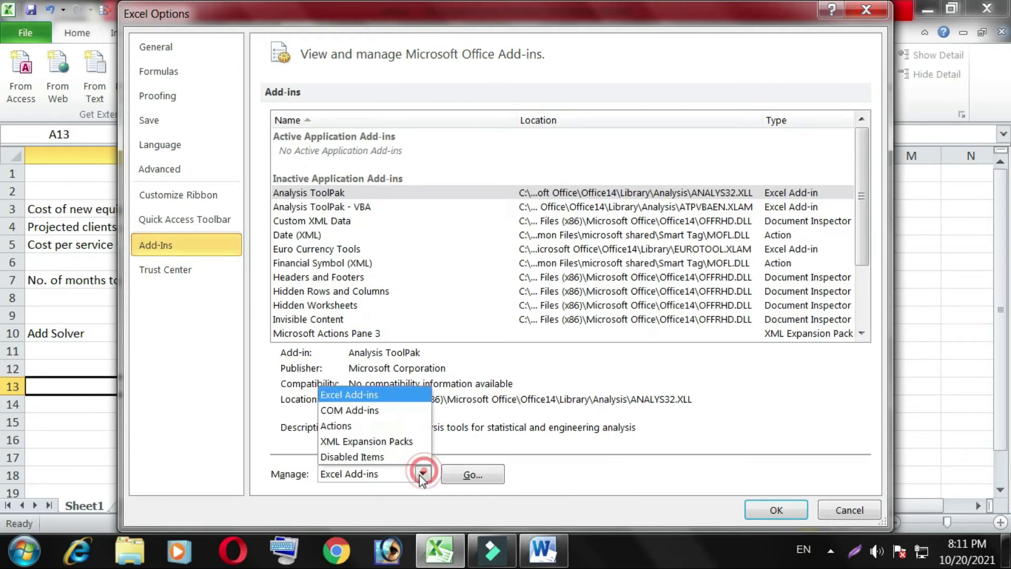
pyautogui.click(550, 407)
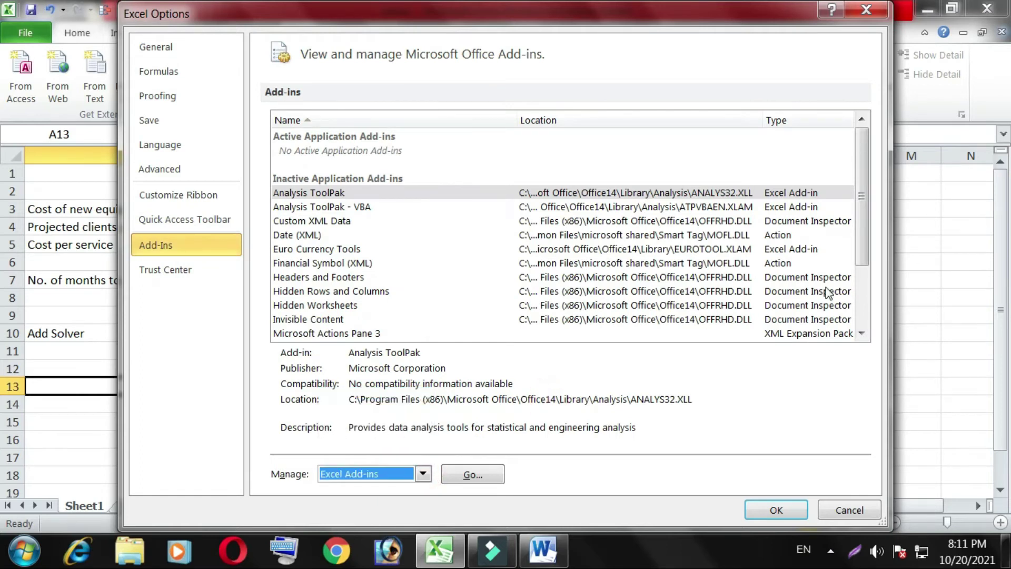
pyautogui.click(866, 336)
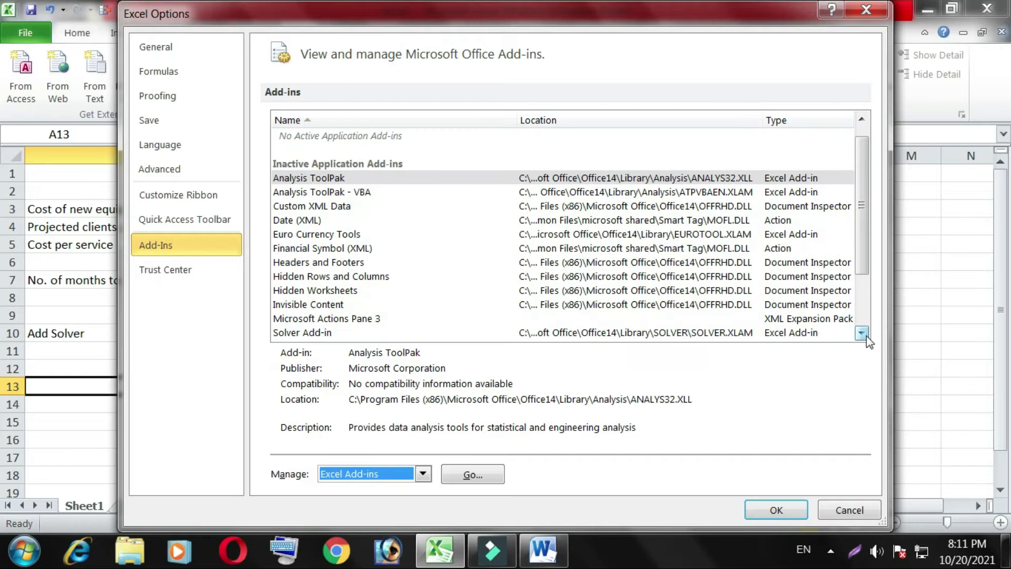
pyautogui.click(866, 335)
pyautogui.click(866, 336)
pyautogui.click(290, 304)
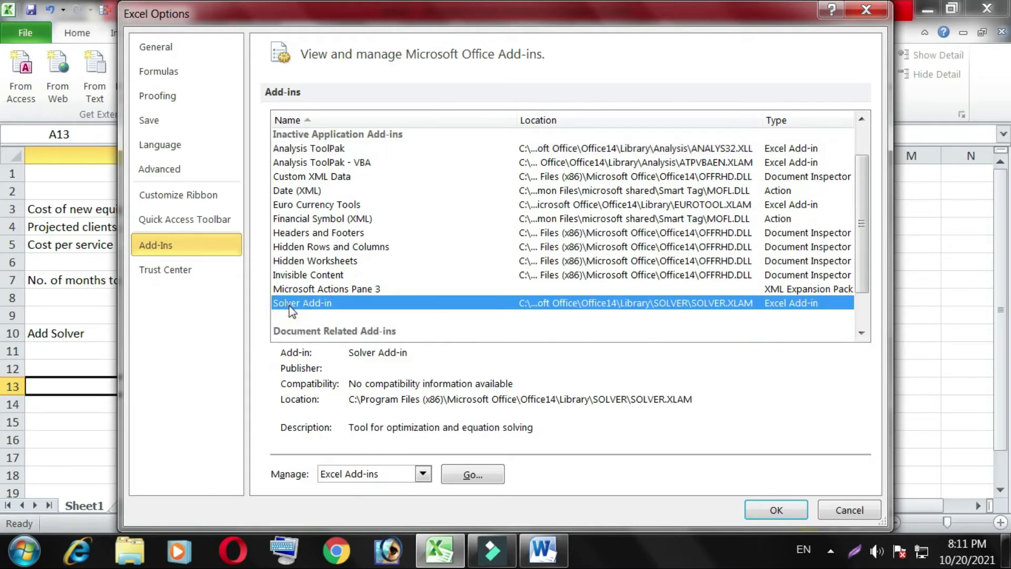
pyautogui.click(472, 475)
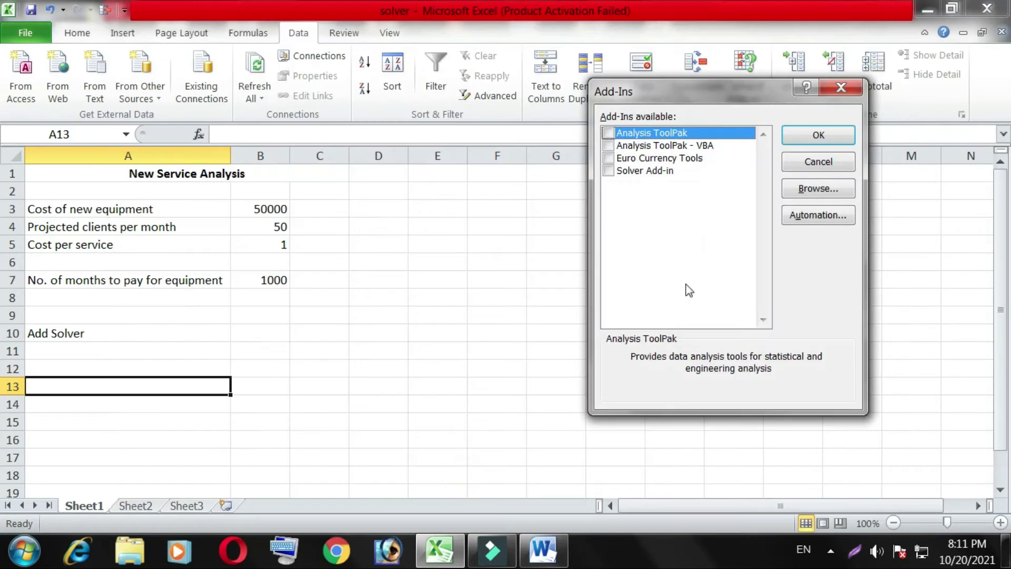
# - Tick Solver Add-in, confirm with OK, and check that Solver now opens
pyautogui.click(608, 171)
pyautogui.click(819, 135)
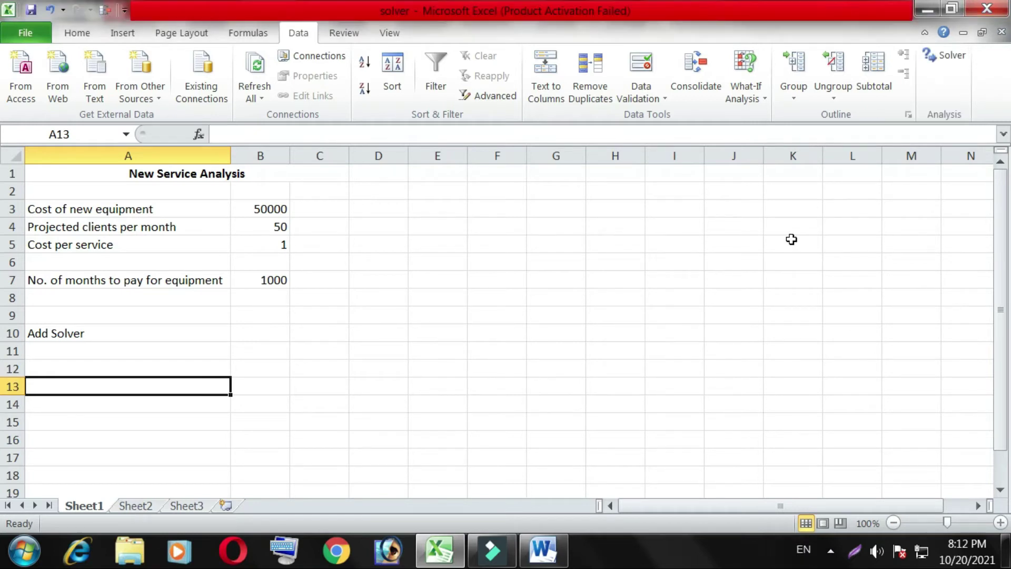
pyautogui.click(936, 61)
pyautogui.click(911, 6)
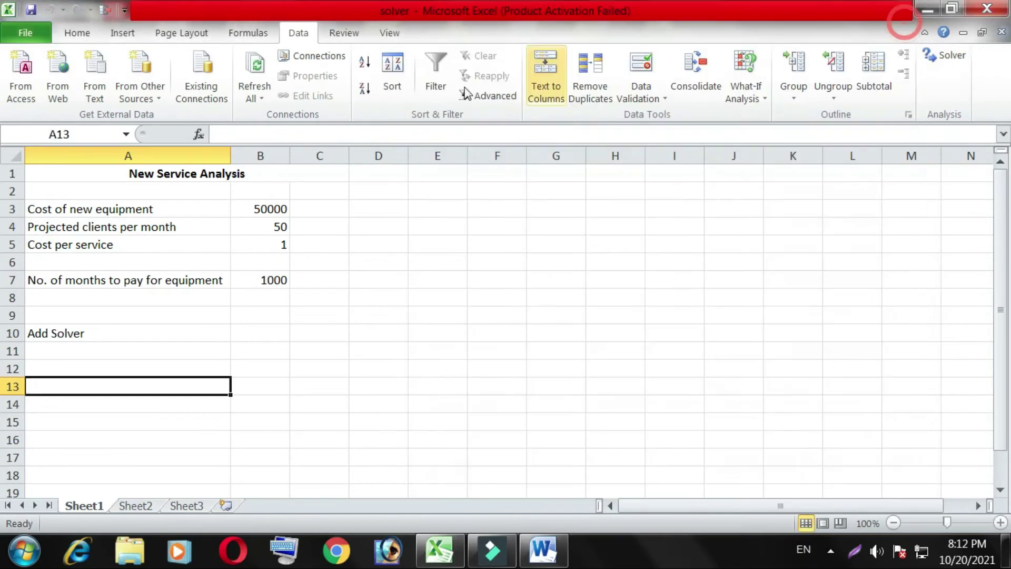
# - Delete the Add Solver note in A10 and verify B7 still holds =B3/(B4*B5)
pyautogui.click(370, 276)
pyautogui.click(106, 334)
pyautogui.press('Delete')
pyautogui.click(324, 430)
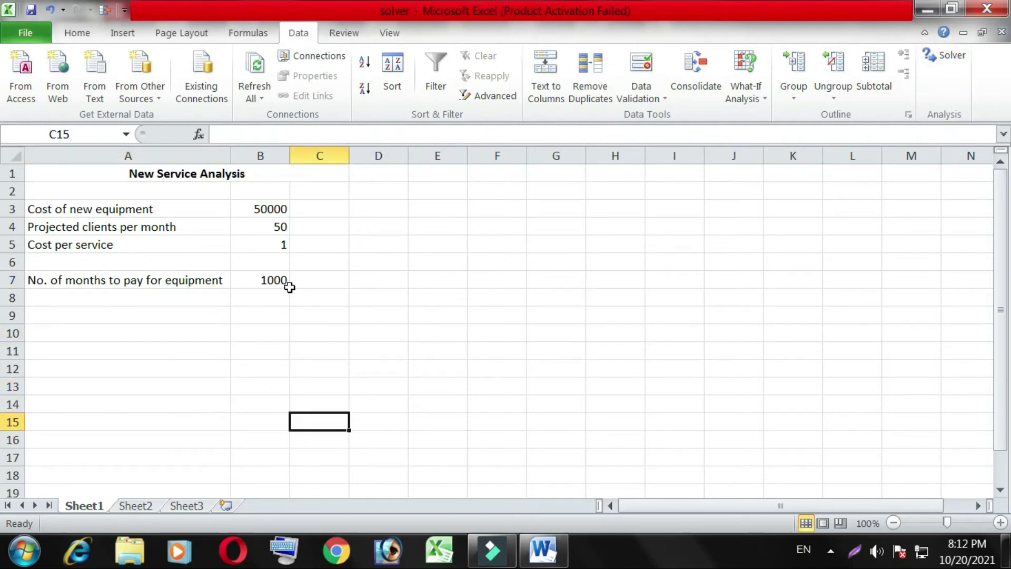
pyautogui.click(283, 281)
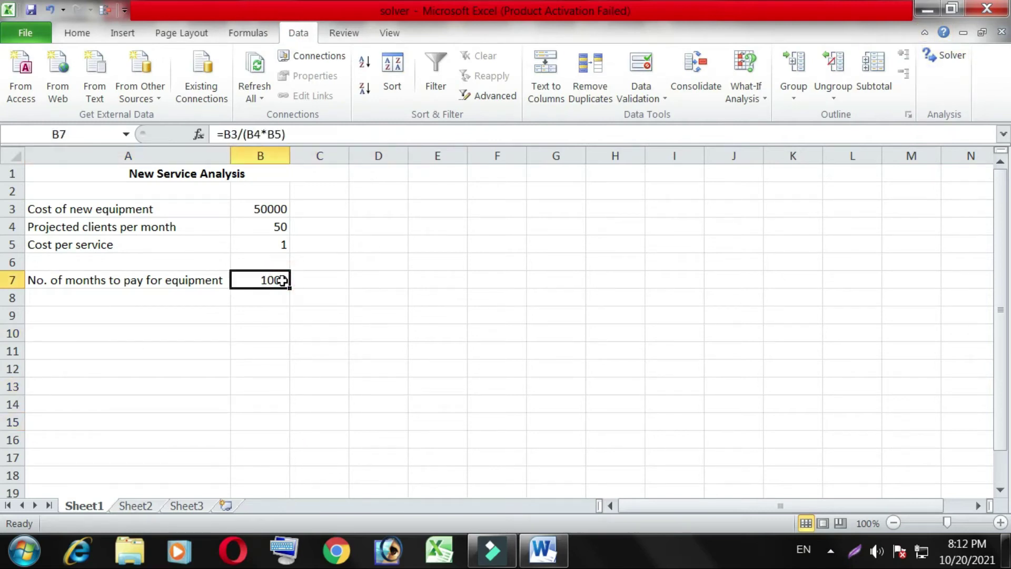
# - In Word, highlight the sentence about minimal cost per service within the timeframe, then return to Excel
pyautogui.click(543, 551)
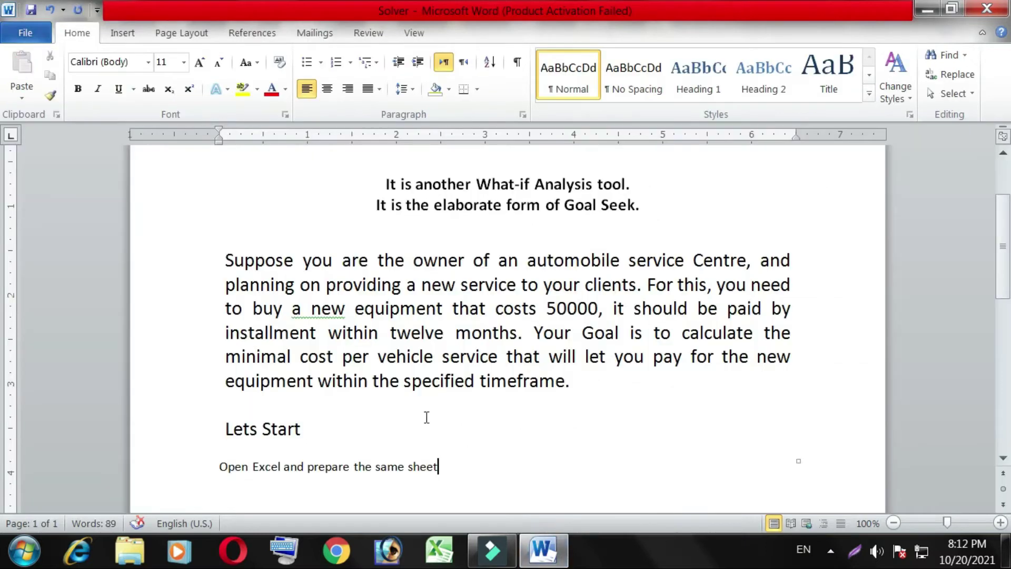
pyautogui.moveTo(684, 334); pyautogui.dragTo(794, 335)
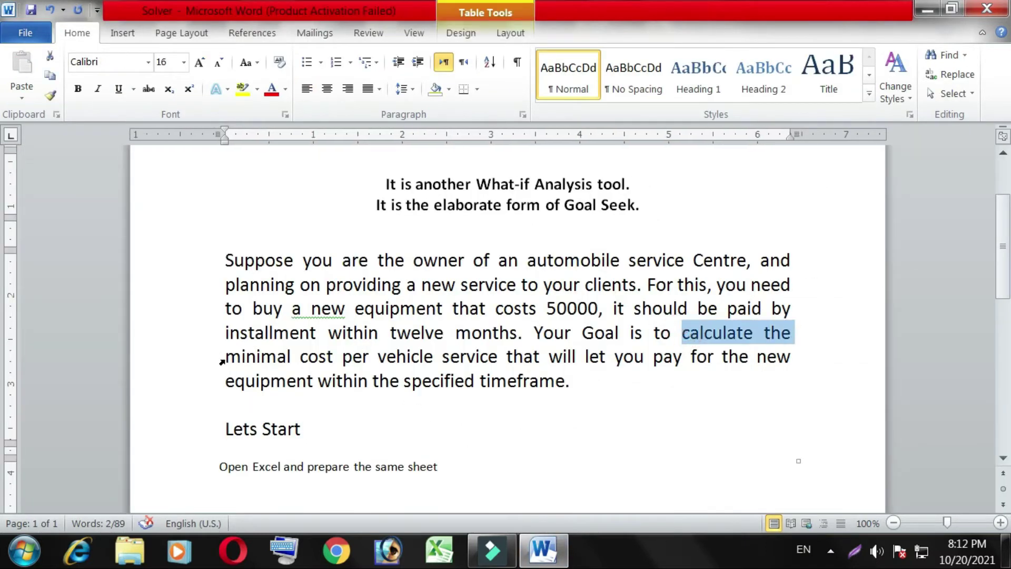
pyautogui.moveTo(226, 357); pyautogui.dragTo(785, 366)
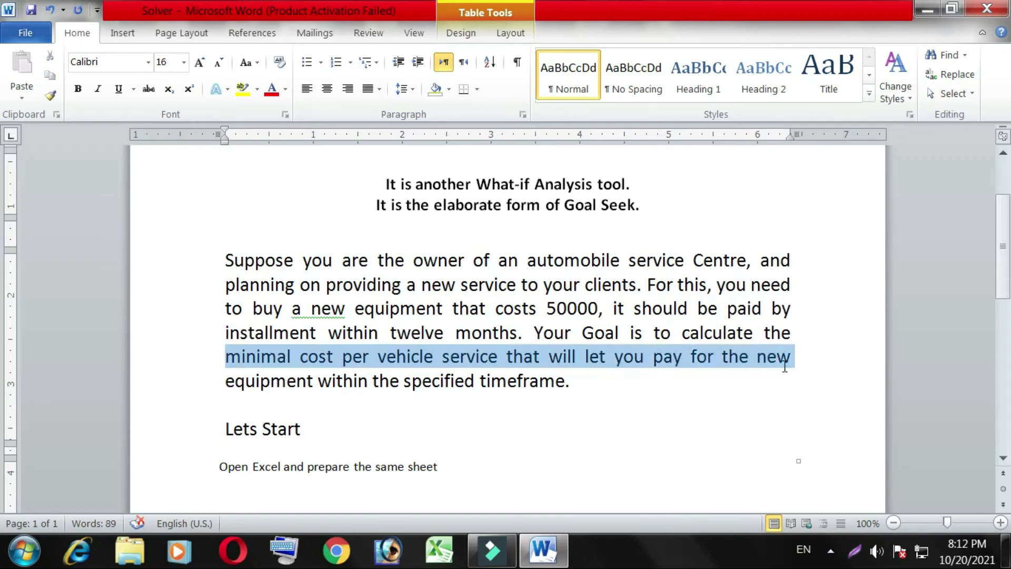
pyautogui.click(440, 382)
pyautogui.moveTo(225, 380); pyautogui.dragTo(567, 382)
pyautogui.click(563, 417)
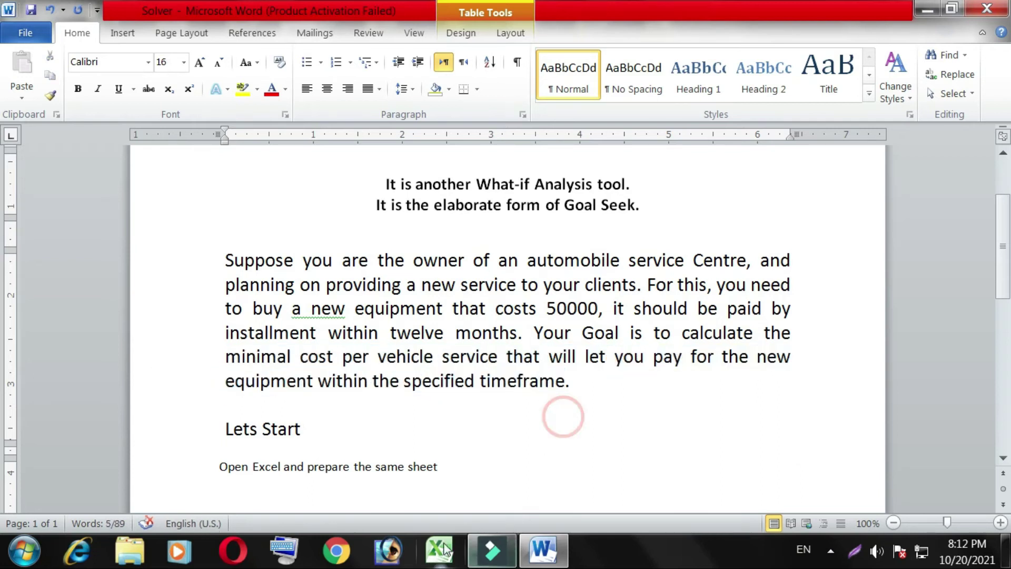
pyautogui.click(446, 549)
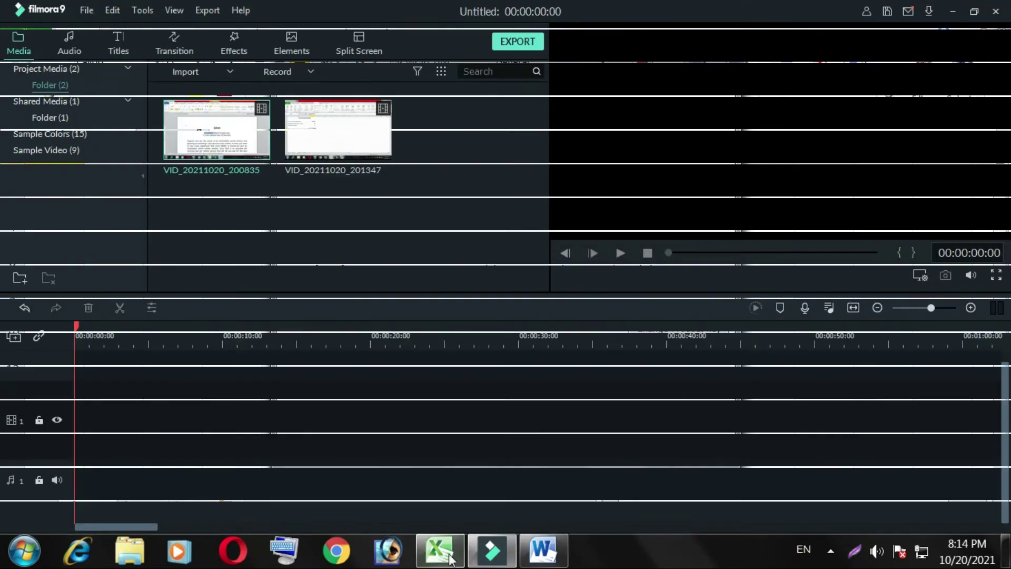
# - Open Solver with objective $B$7 set to Value Of 12, changing variable cells B4:B5
pyautogui.click(450, 557)
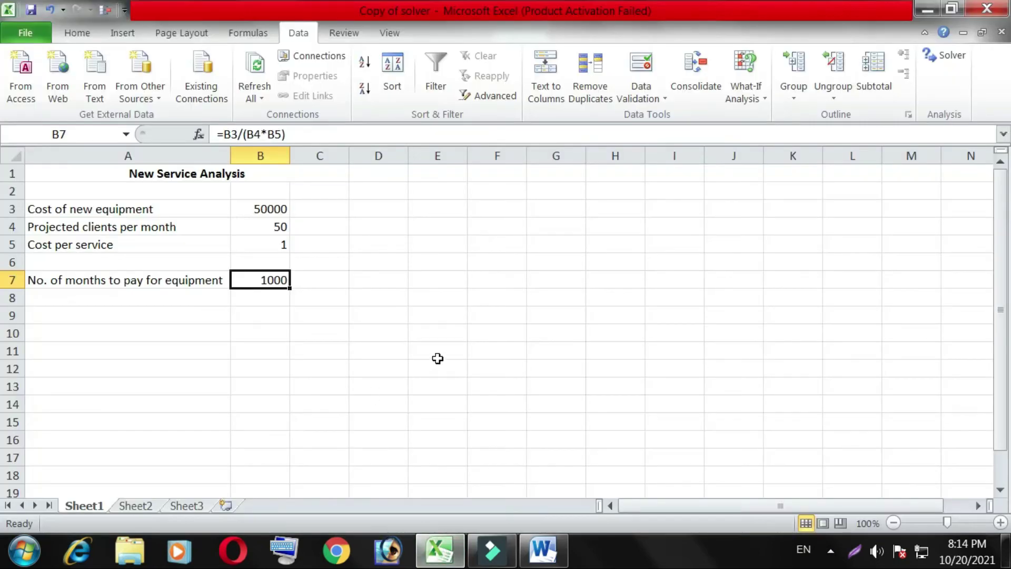
pyautogui.click(951, 55)
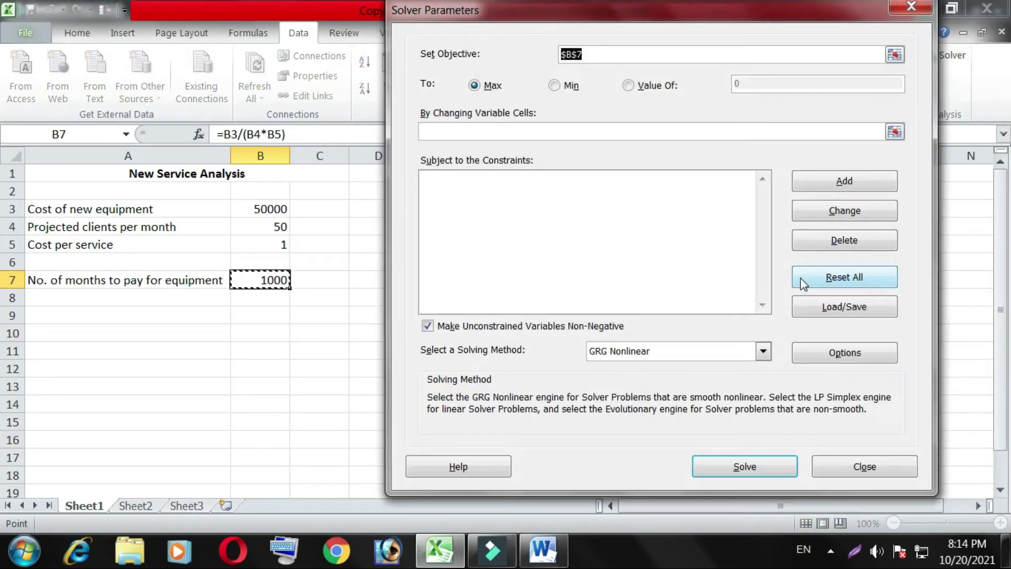
pyautogui.moveTo(610, 23); pyautogui.dragTo(590, 86)
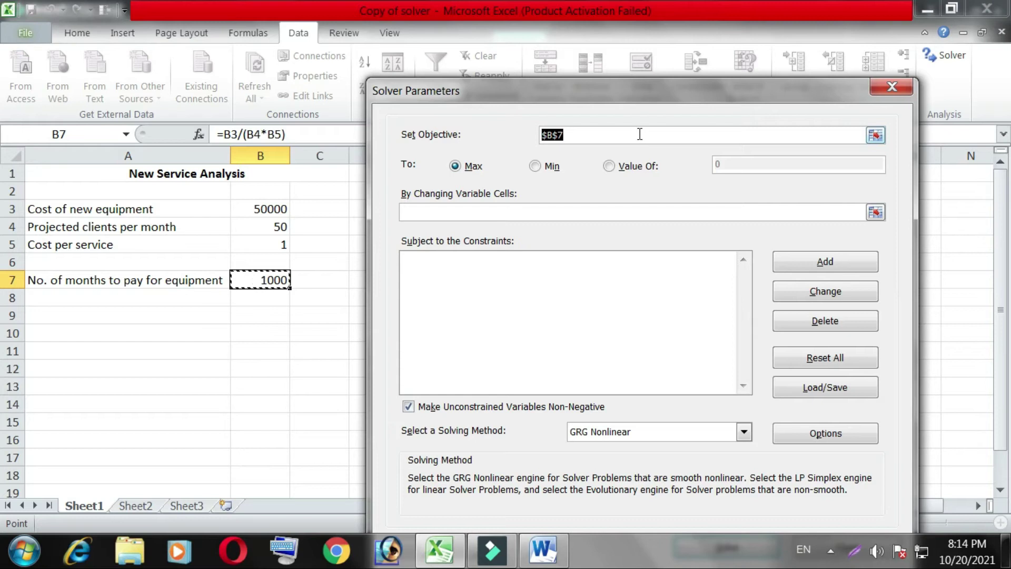
pyautogui.click(609, 166)
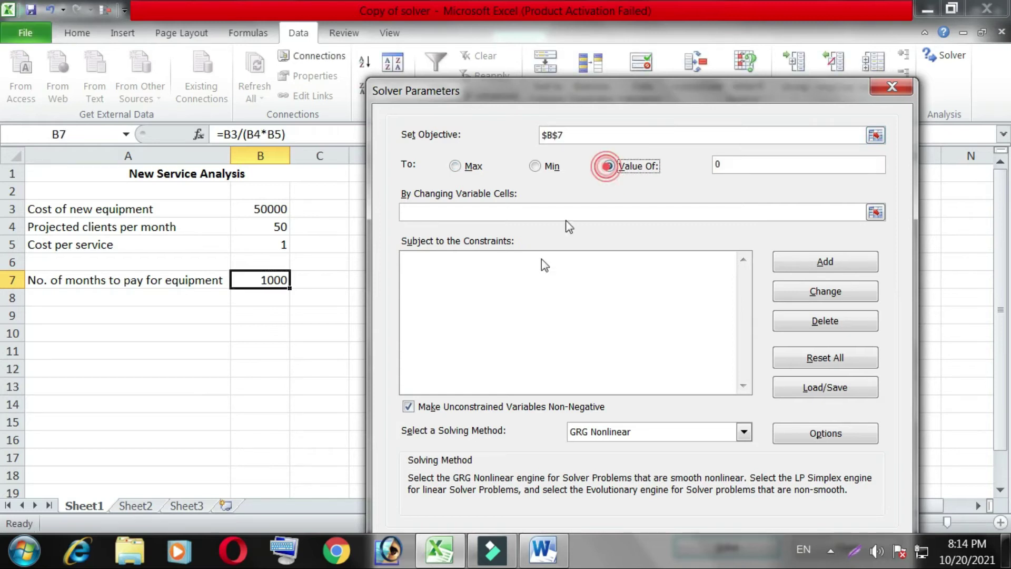
pyautogui.doubleClick(763, 167)
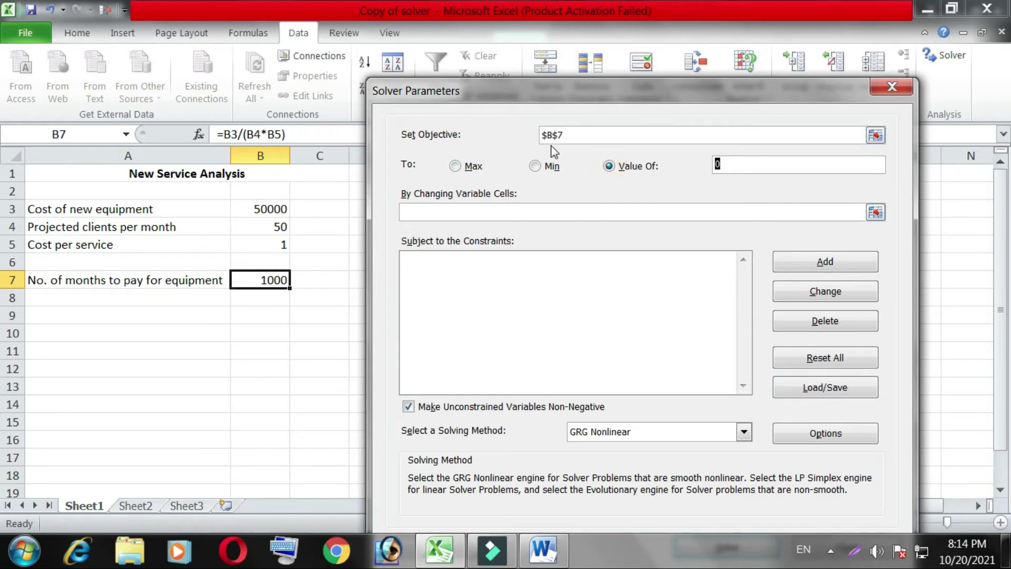
pyautogui.write('12')
pyautogui.click(782, 216)
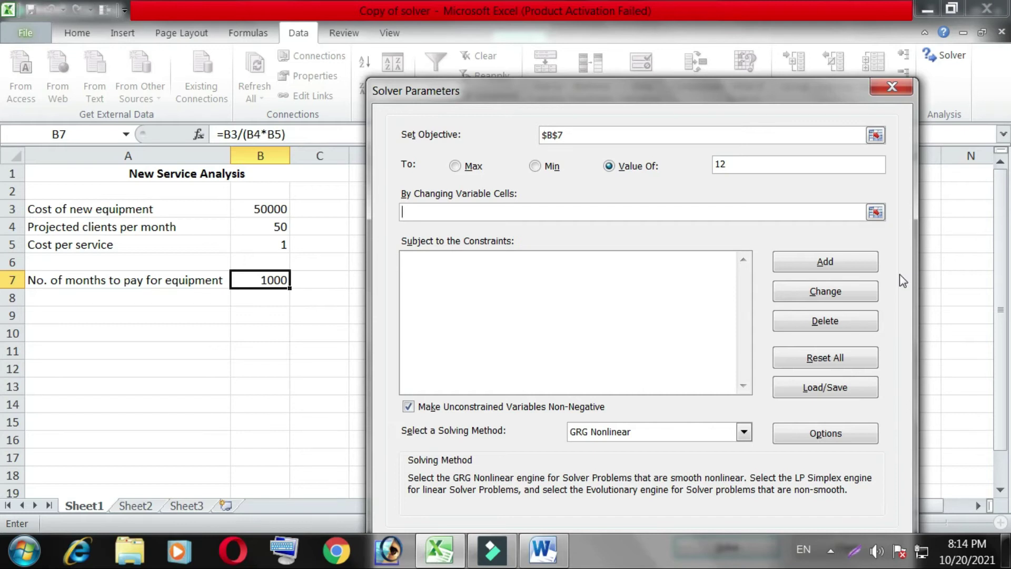
pyautogui.click(253, 226)
pyautogui.moveTo(256, 242); pyautogui.dragTo(257, 244)
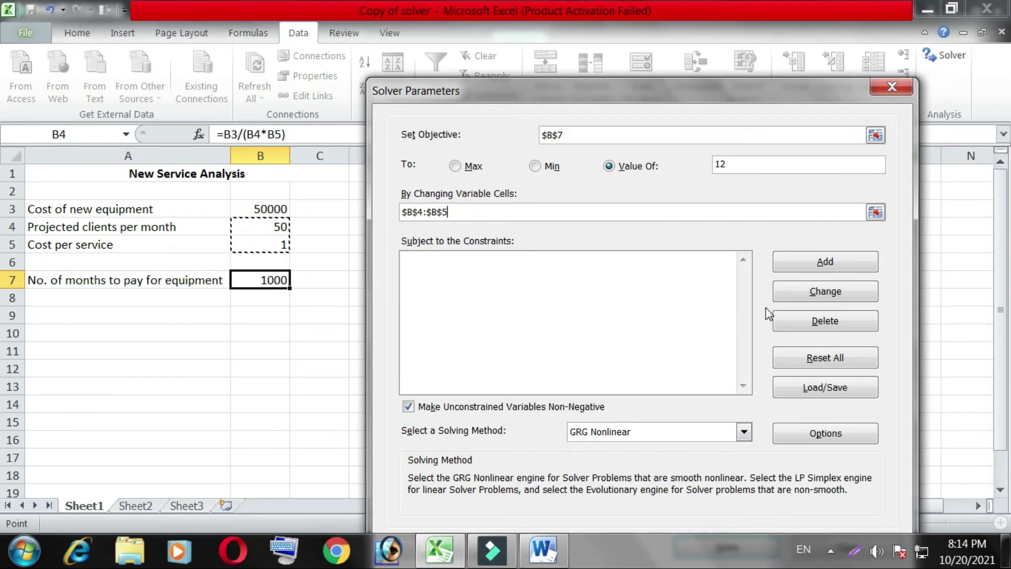
pyautogui.click(801, 266)
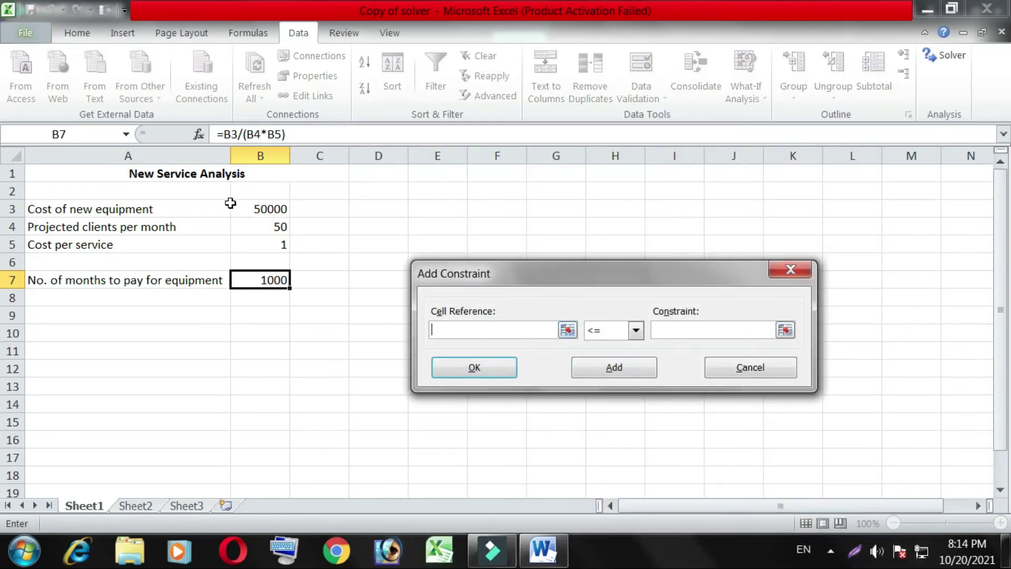
# - Add two Solver constraints: $B$3 = 50000 and $B$4 <= 50
pyautogui.click(246, 206)
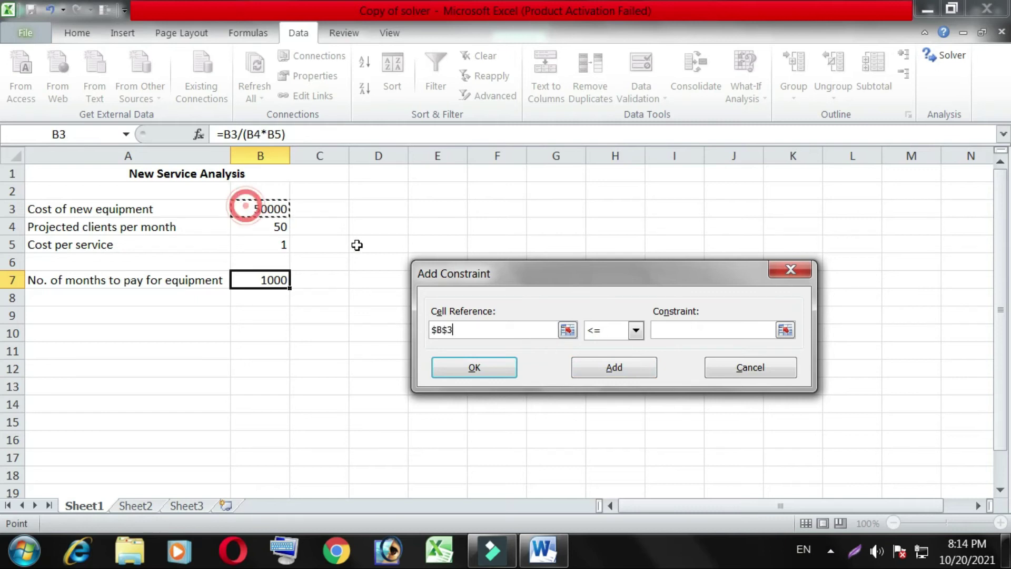
pyautogui.click(636, 331)
pyautogui.click(600, 355)
pyautogui.click(669, 335)
pyautogui.write('50000')
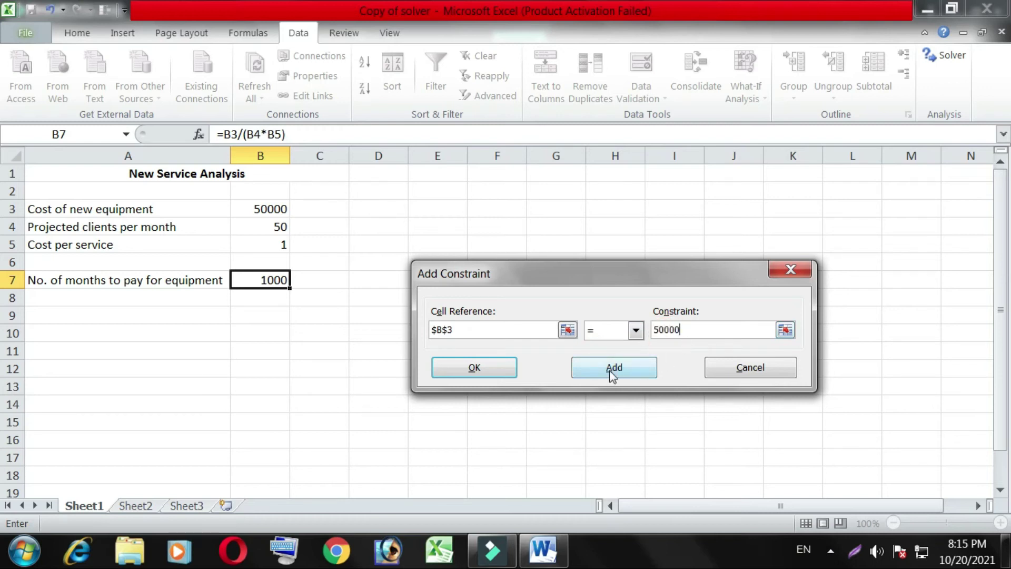
pyautogui.click(611, 369)
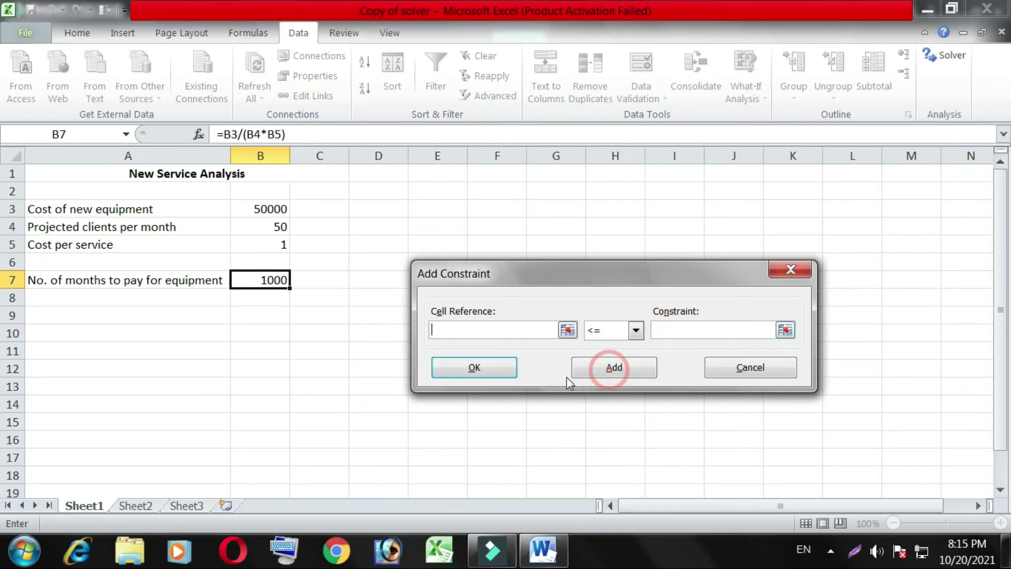
pyautogui.click(544, 331)
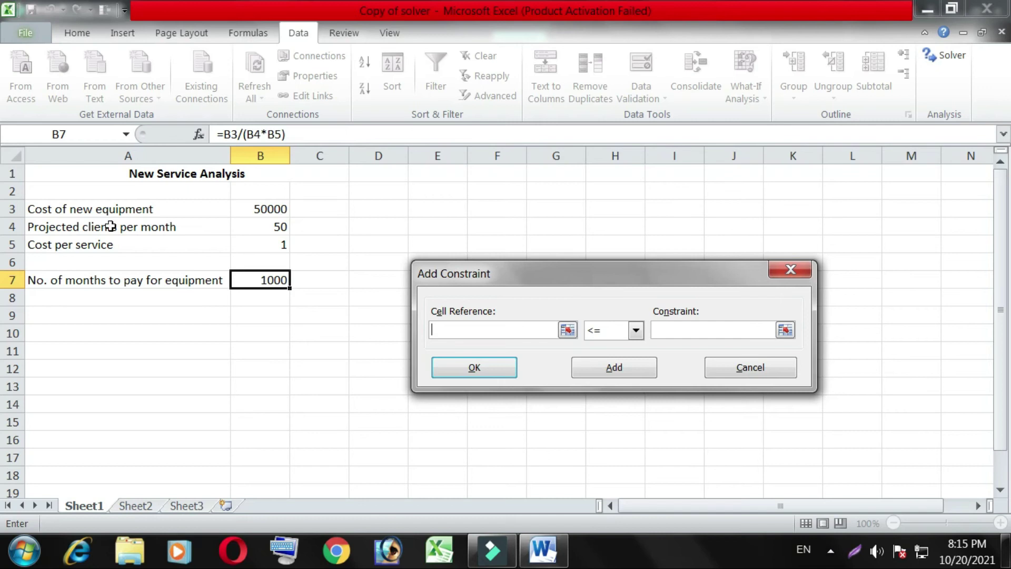
pyautogui.click(242, 230)
pyautogui.click(709, 332)
pyautogui.click(635, 375)
# - Close Add Constraint and run Solve, giving B5 = 83.34001 and B7 = 11.99904 months
pyautogui.click(746, 369)
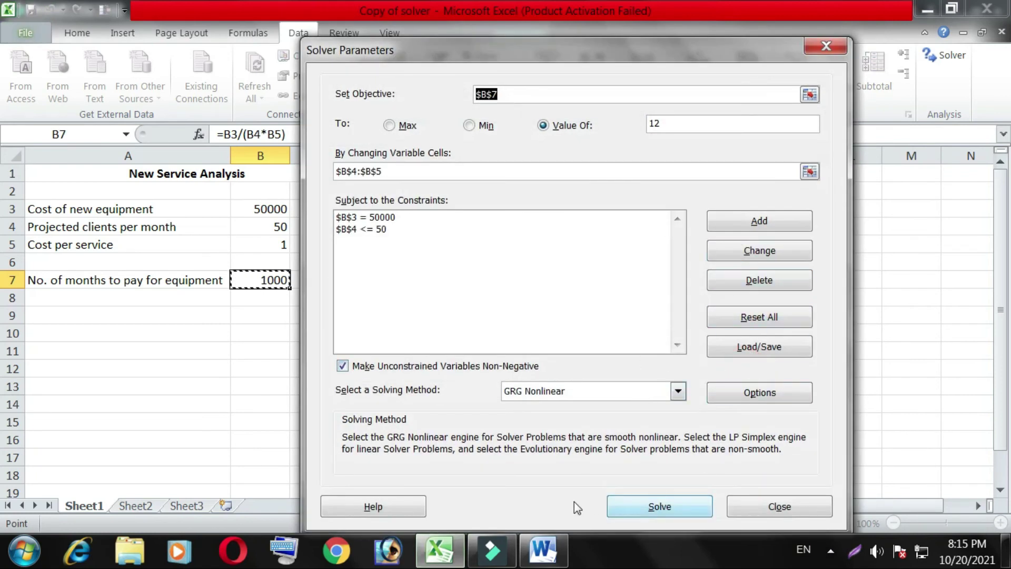
pyautogui.moveTo(372, 58); pyautogui.dragTo(436, 55)
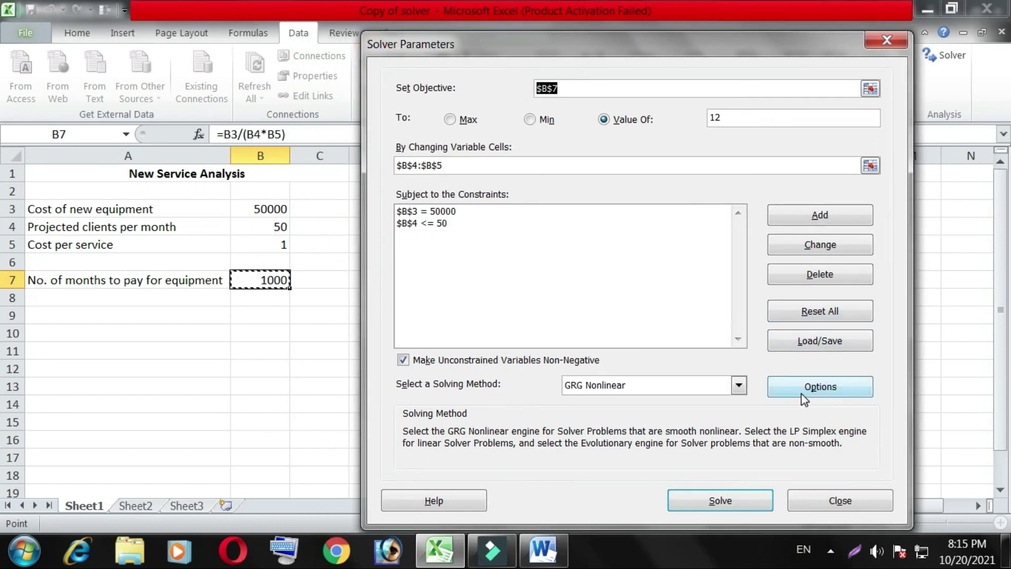
pyautogui.click(728, 503)
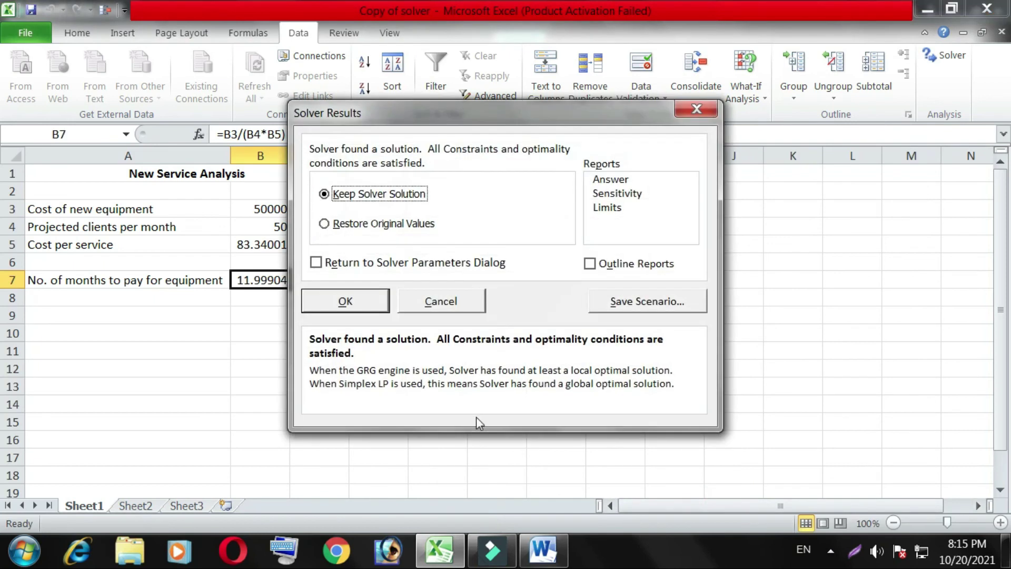
# - Choose Keep Solver Solution in Solver Results and accept with OK
pyautogui.moveTo(416, 120); pyautogui.dragTo(553, 120)
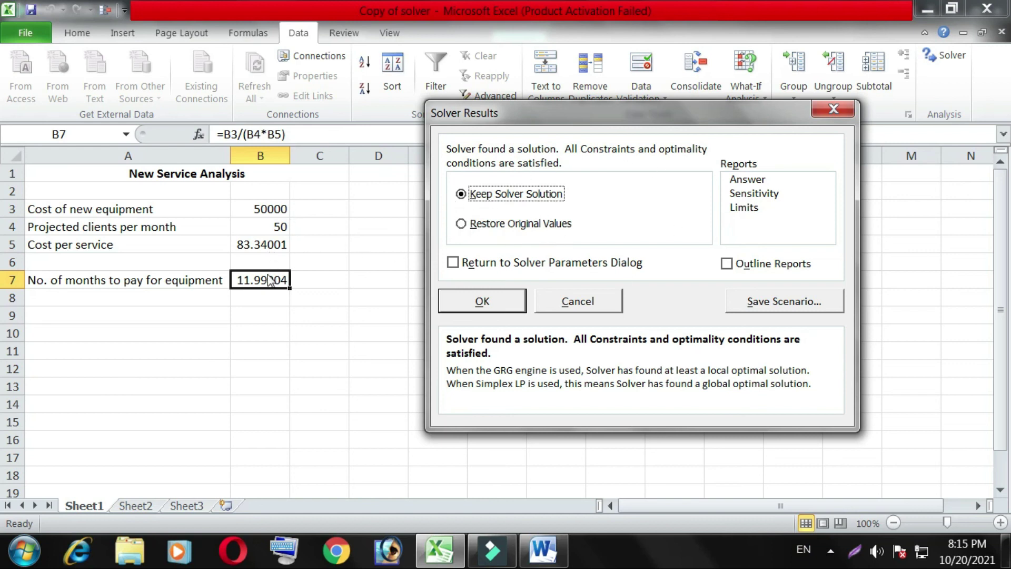
pyautogui.click(490, 196)
pyautogui.click(474, 224)
pyautogui.click(468, 195)
pyautogui.click(489, 298)
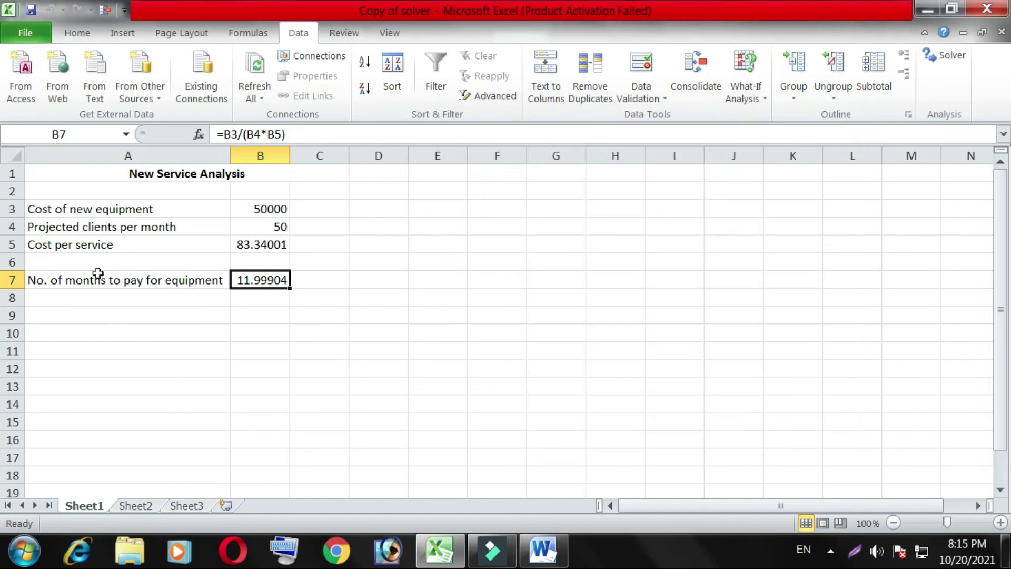
# - Check the results: B7 shows 11.99904 months and B5 holds 83.3400108500123
pyautogui.click(98, 280)
pyautogui.click(274, 280)
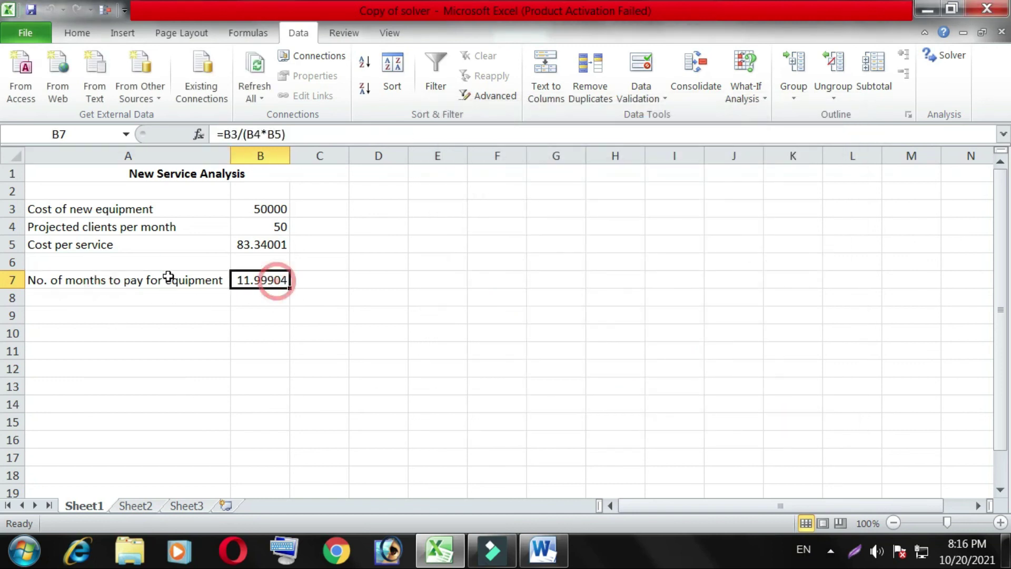
pyautogui.click(168, 246)
pyautogui.click(271, 248)
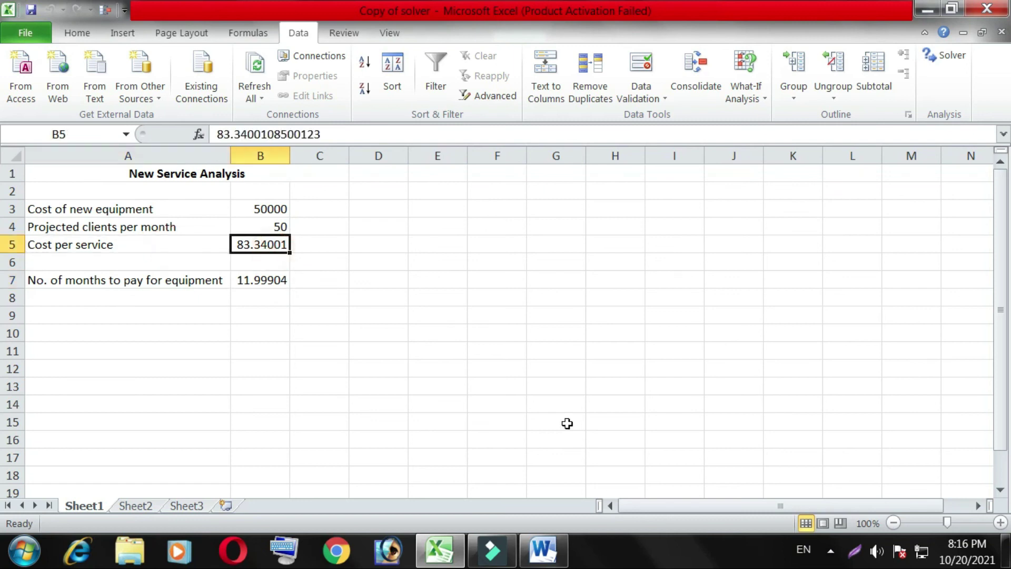